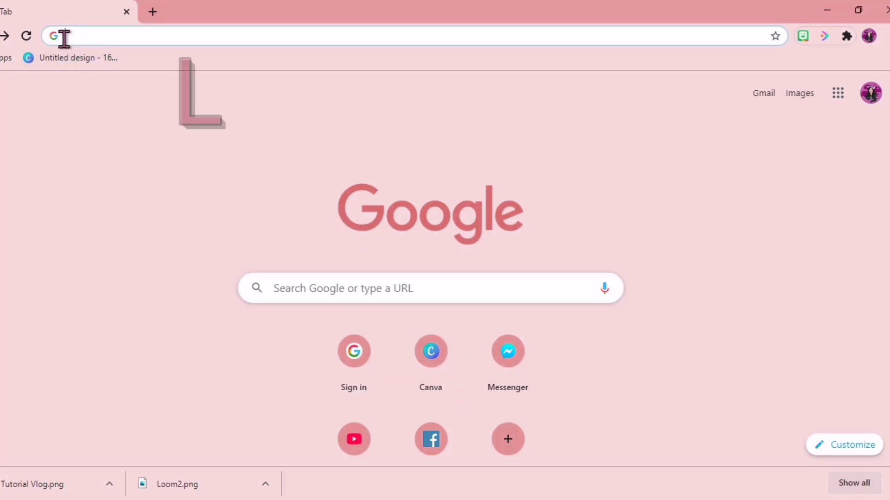
Search the web for Loom, open the Loom for Chrome store page, and add the extension to Chrome.
{"action": "type", "text": "Loo"}
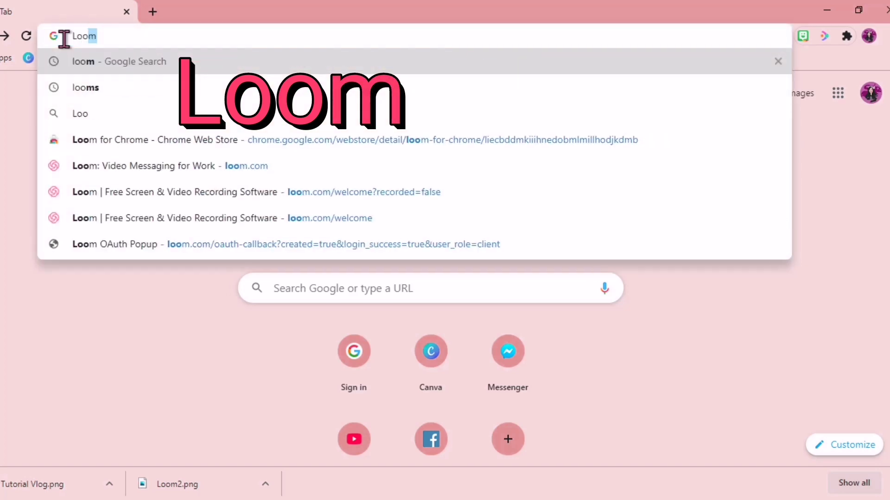
{"action": "key", "text": "Return"}
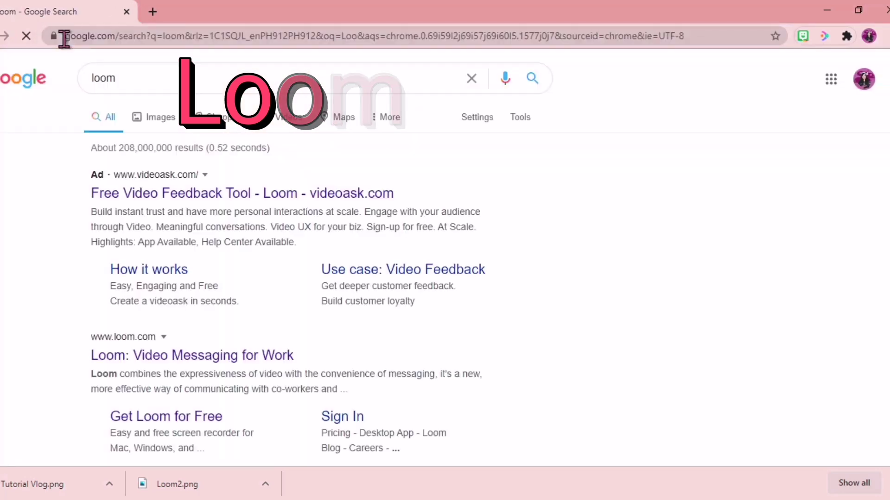
{"action": "scroll", "coordinate": [444, 252], "scroll_direction": "down", "scroll_amount": 5}
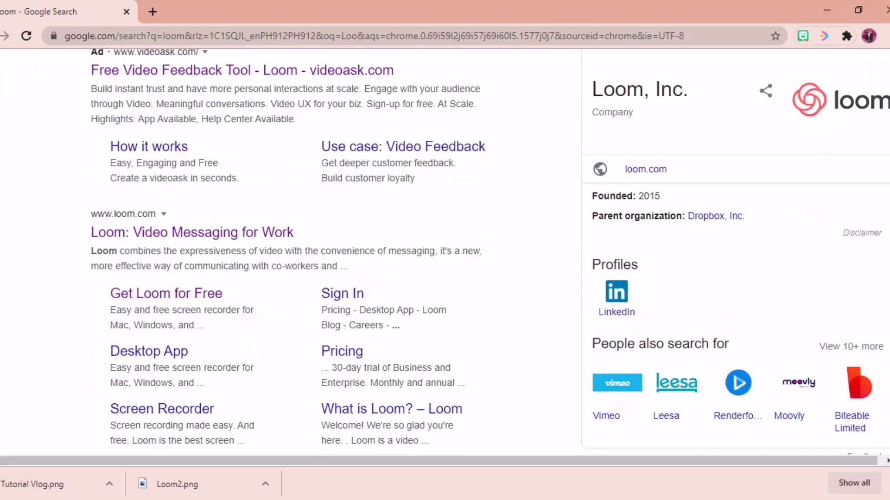
{"action": "scroll", "coordinate": [510, 243], "scroll_direction": "down", "scroll_amount": 3}
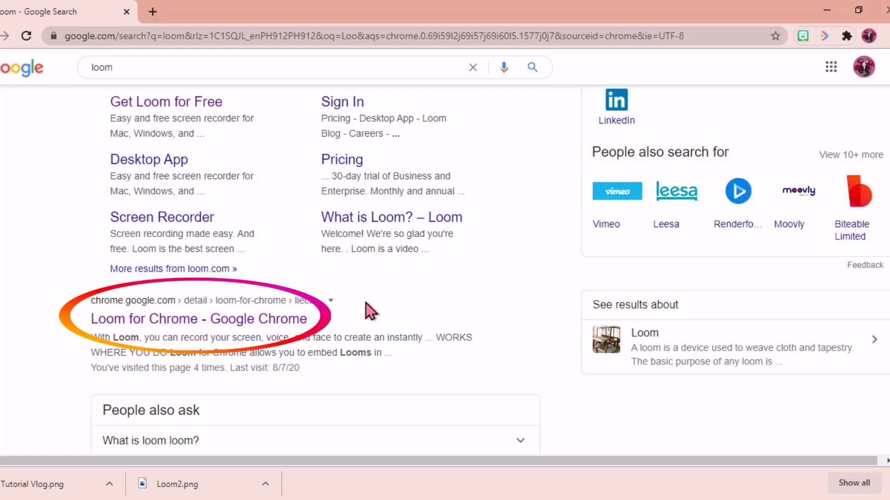
{"action": "left_click", "coordinate": [187, 323]}
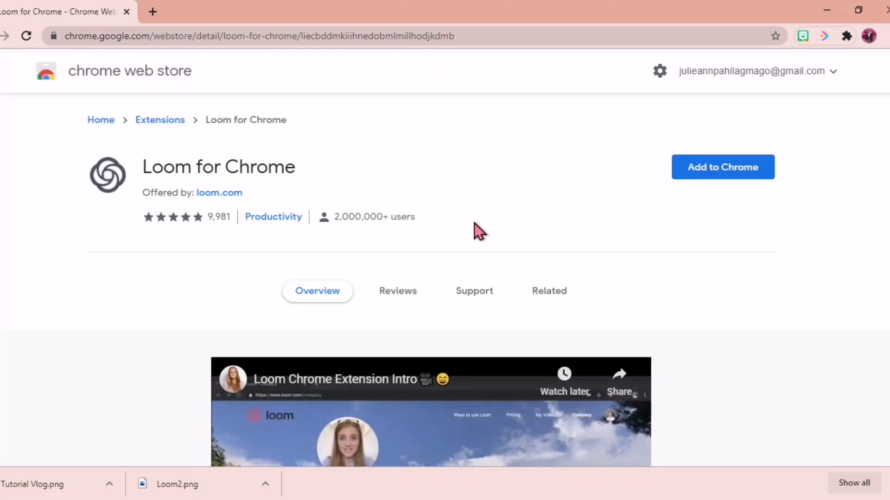
{"action": "left_click", "coordinate": [736, 166]}
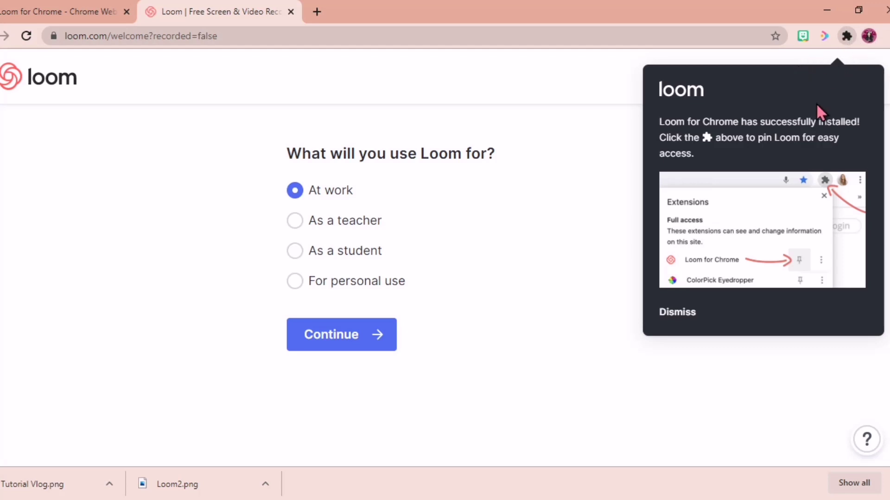
Pin the Loom for Chrome extension to the browser and dismiss the installation notice.
{"action": "left_click", "coordinate": [847, 36]}
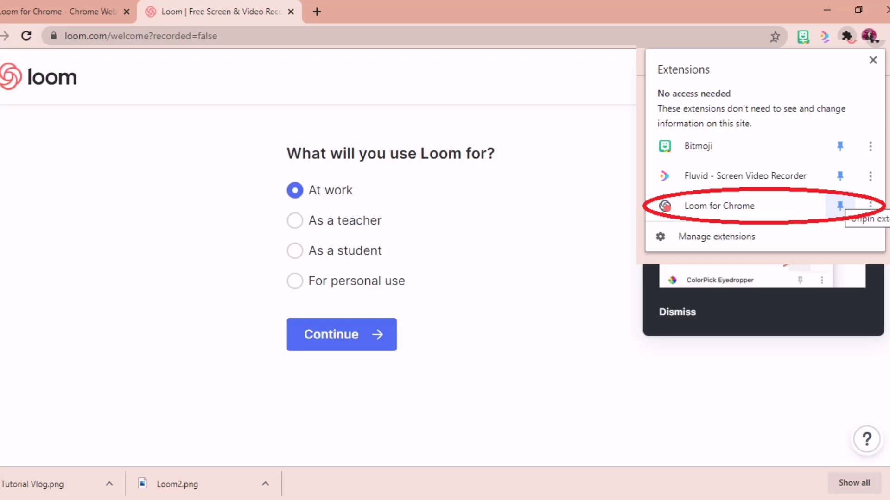
{"action": "left_click", "coordinate": [839, 206]}
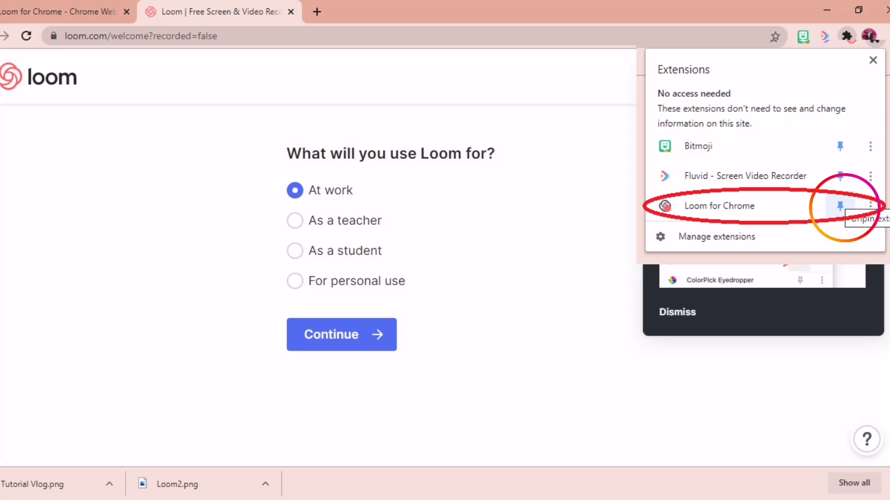
{"action": "left_click", "coordinate": [807, 295]}
{"action": "left_click", "coordinate": [676, 314]}
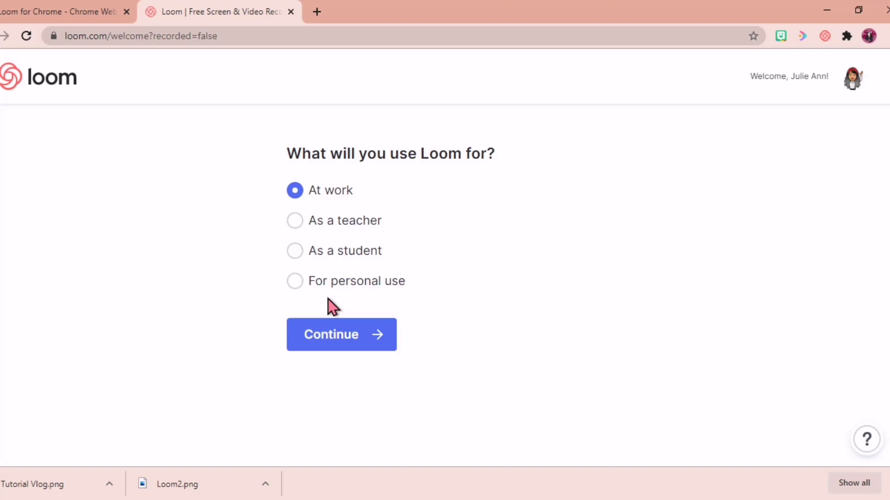
Complete the Loom welcome setup as a teacher without installing the desktop app, and close the discount notice.
{"action": "left_click", "coordinate": [296, 221]}
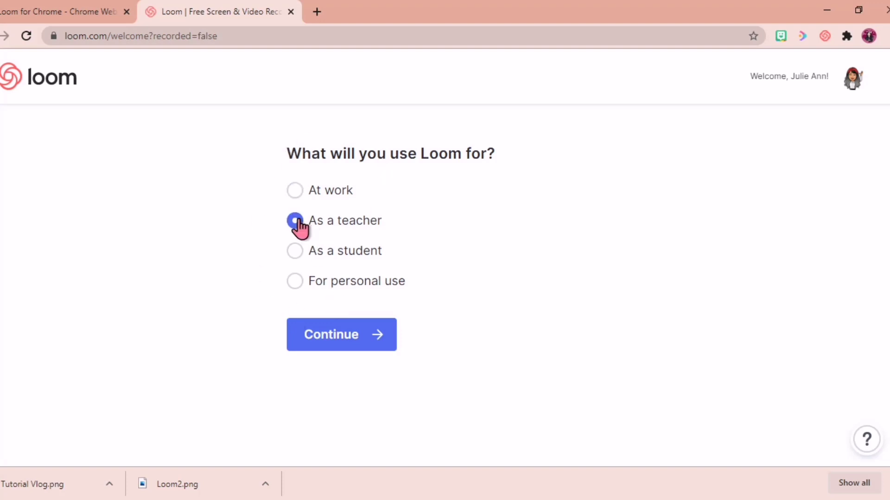
{"action": "left_click", "coordinate": [357, 345]}
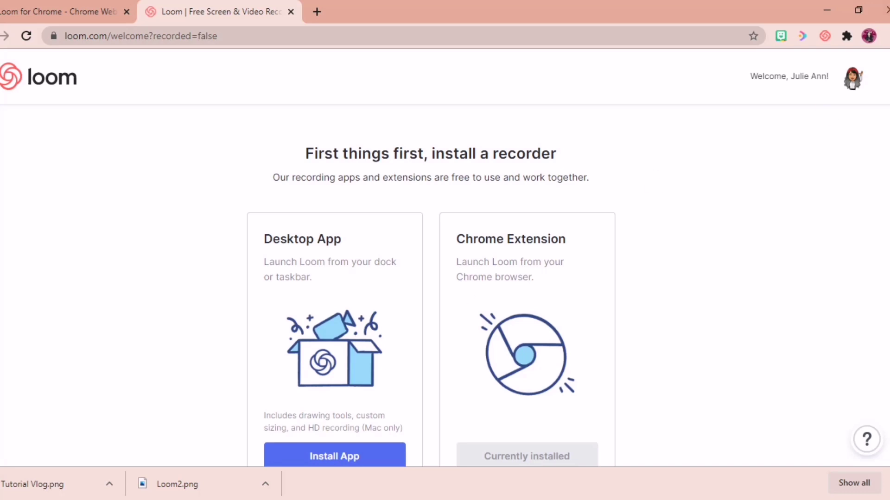
{"action": "scroll", "coordinate": [546, 251], "scroll_direction": "down", "scroll_amount": 2}
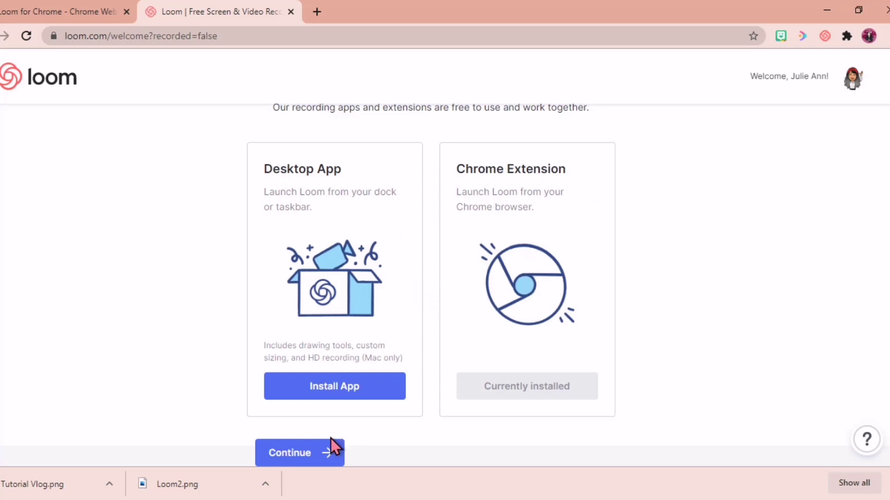
{"action": "left_click", "coordinate": [322, 454]}
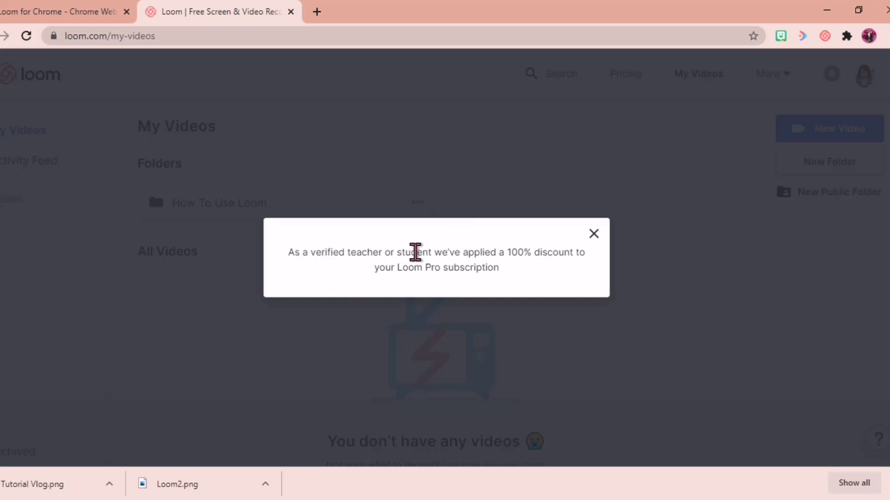
{"action": "left_click", "coordinate": [593, 234]}
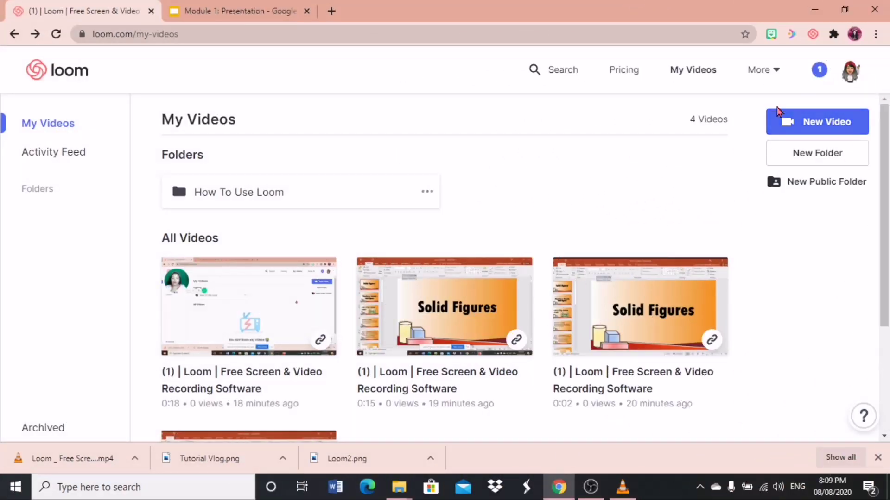
Open the recording options for a new video and switch the capture mode to Screen Only, then to Cam Only.
{"action": "left_click", "coordinate": [821, 128]}
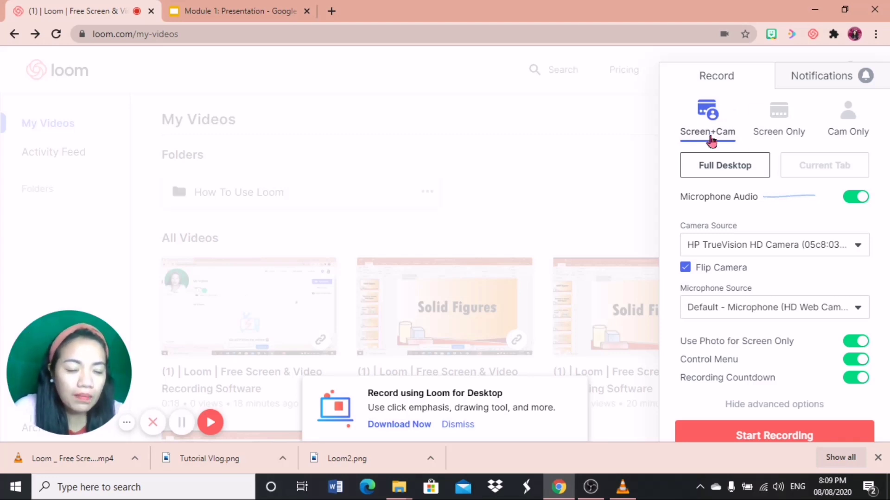
{"action": "mouse_move", "coordinate": [108, 386]}
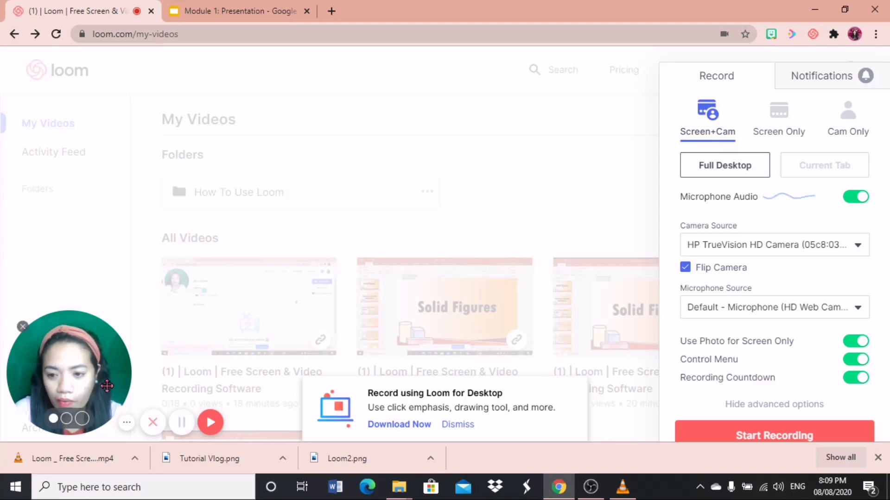
{"action": "left_click", "coordinate": [774, 110]}
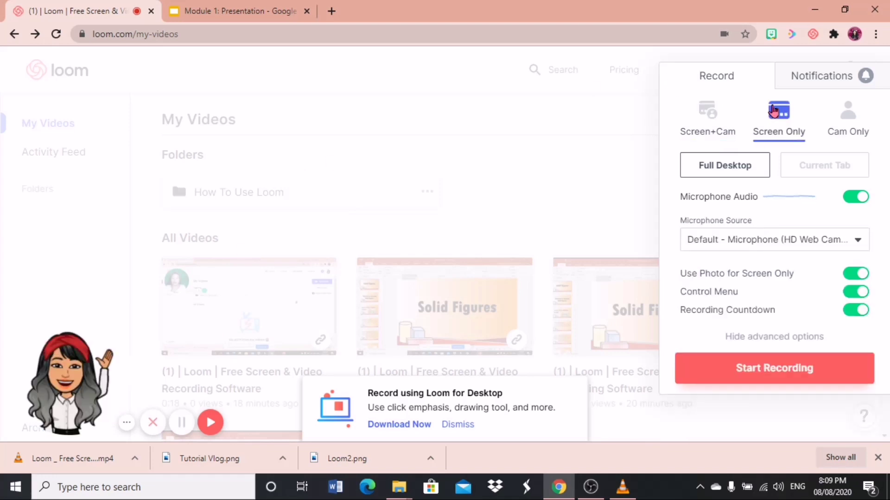
{"action": "left_click", "coordinate": [854, 126]}
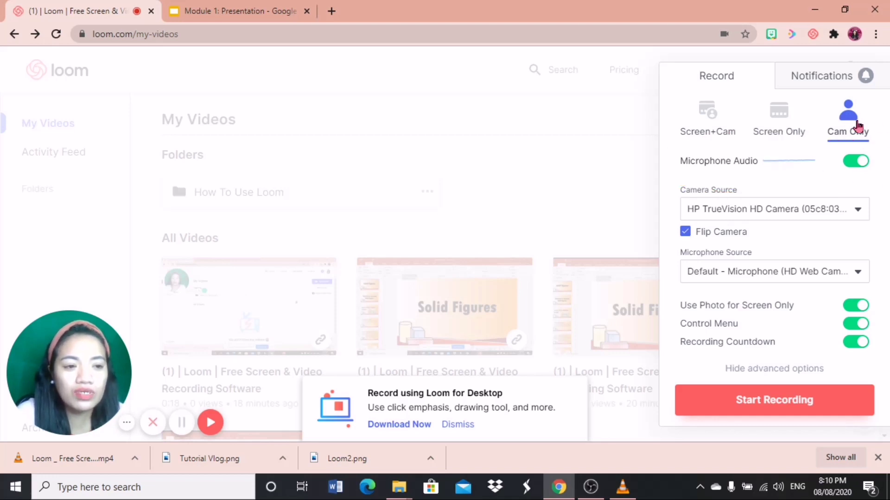
Choose the HP TrueVision HD Camera as the camera source and review the available microphone sources.
{"action": "left_click", "coordinate": [856, 216]}
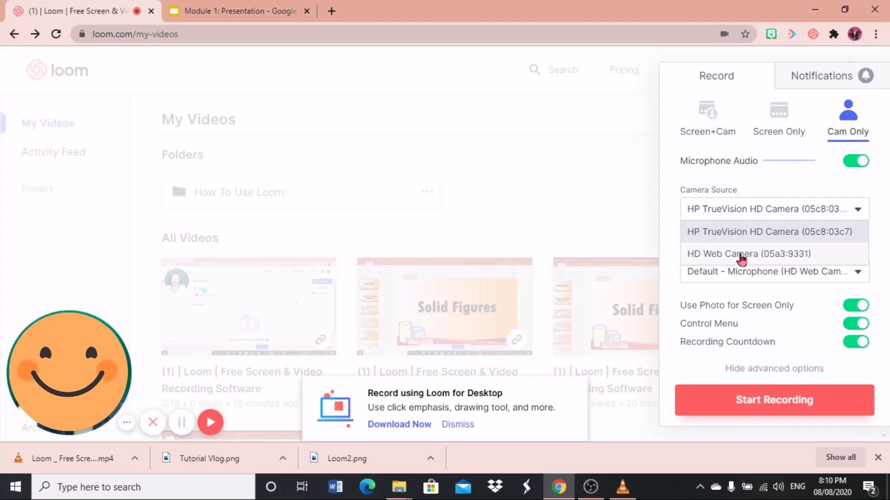
{"action": "left_click", "coordinate": [743, 232]}
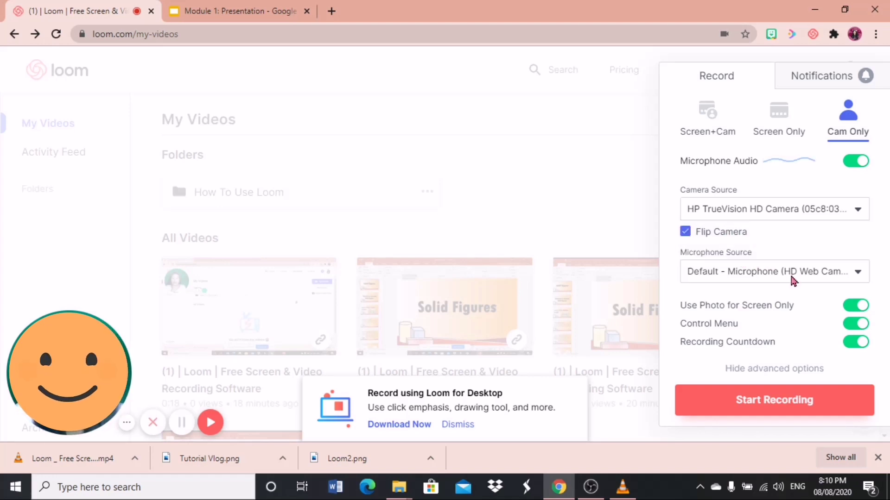
{"action": "left_click", "coordinate": [792, 273]}
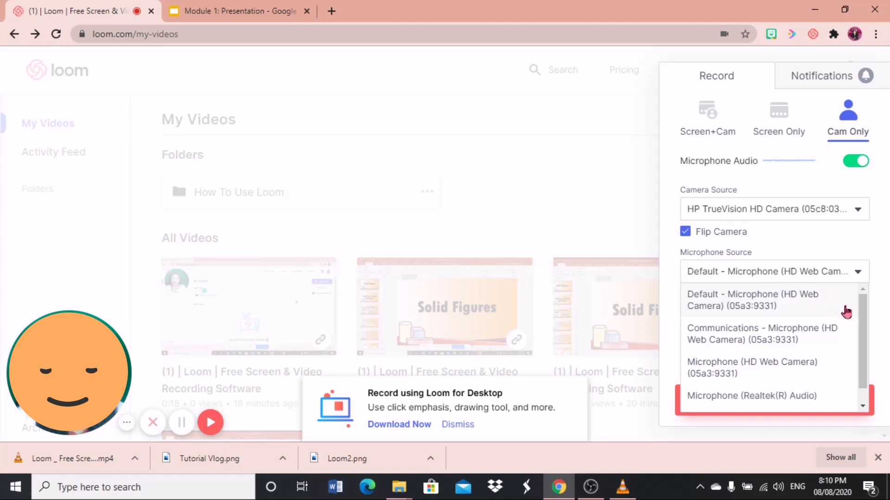
{"action": "left_click", "coordinate": [870, 250]}
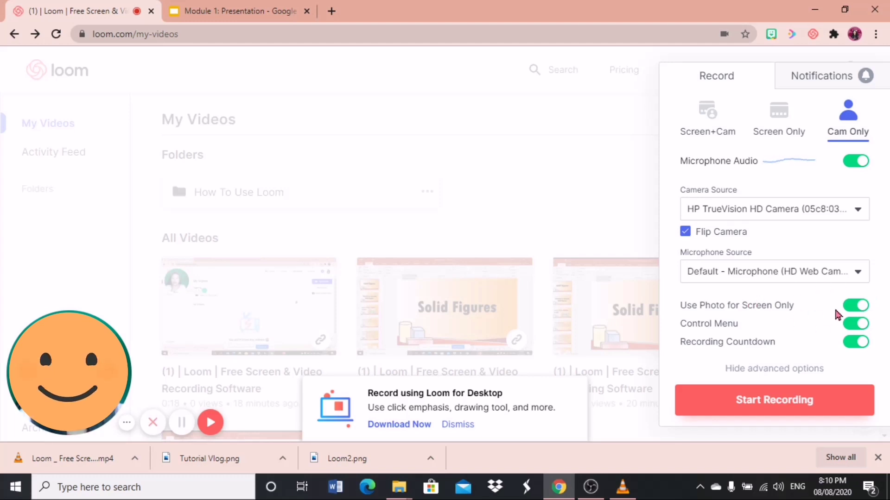
Turn off Use Photo for Screen Only, check the effect in Screen Only mode, and turn the option back on.
{"action": "left_click", "coordinate": [854, 307]}
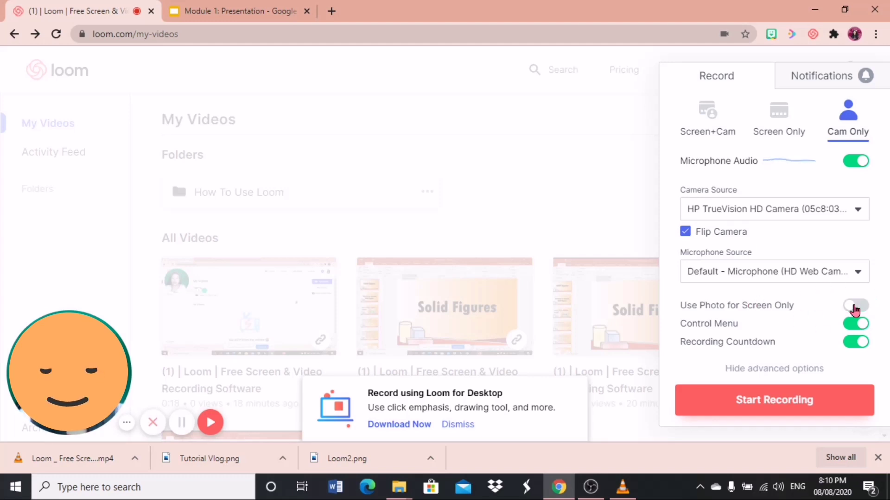
{"action": "left_click", "coordinate": [777, 134]}
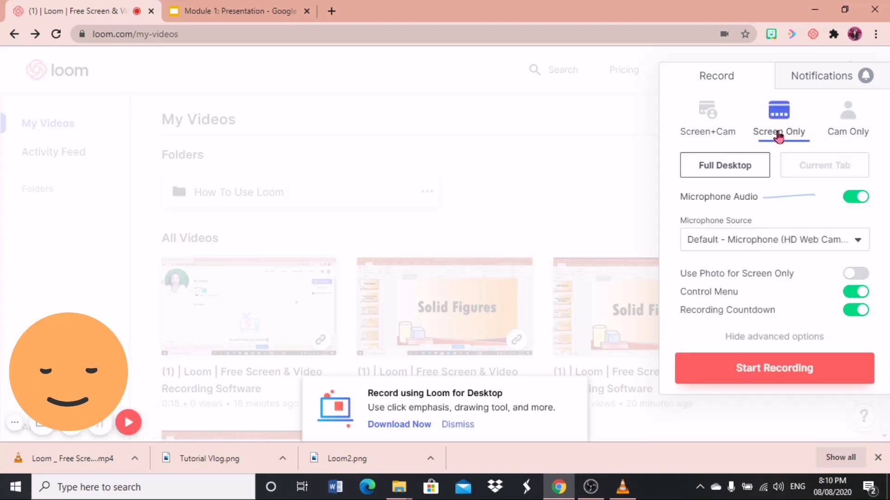
{"action": "left_click", "coordinate": [861, 276]}
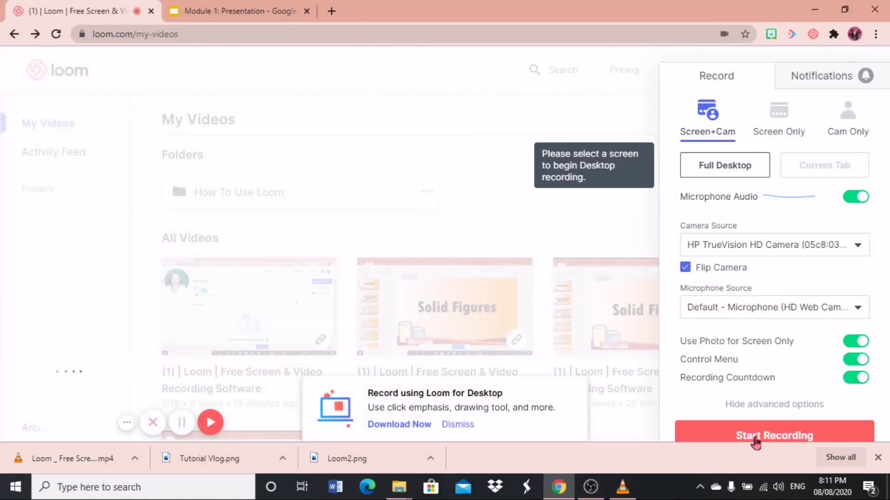
Start a Screen+Cam recording of the full desktop and share the entire screen.
{"action": "left_click", "coordinate": [783, 436]}
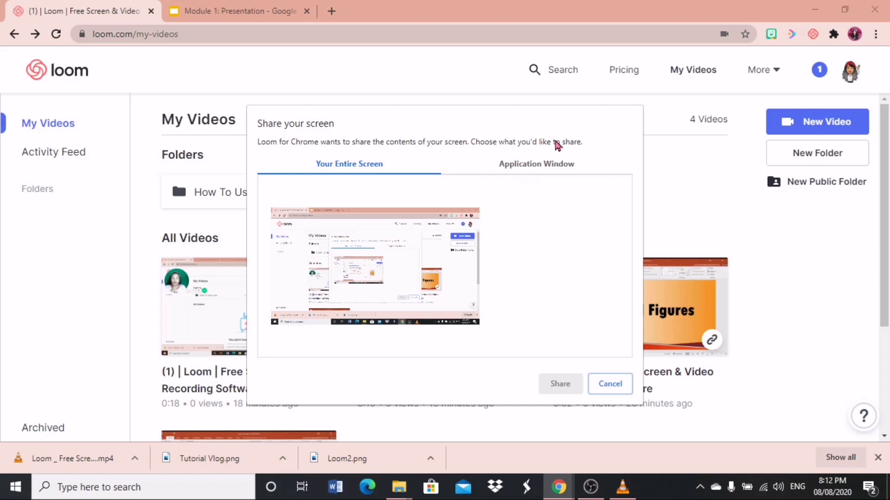
{"action": "left_click", "coordinate": [396, 265]}
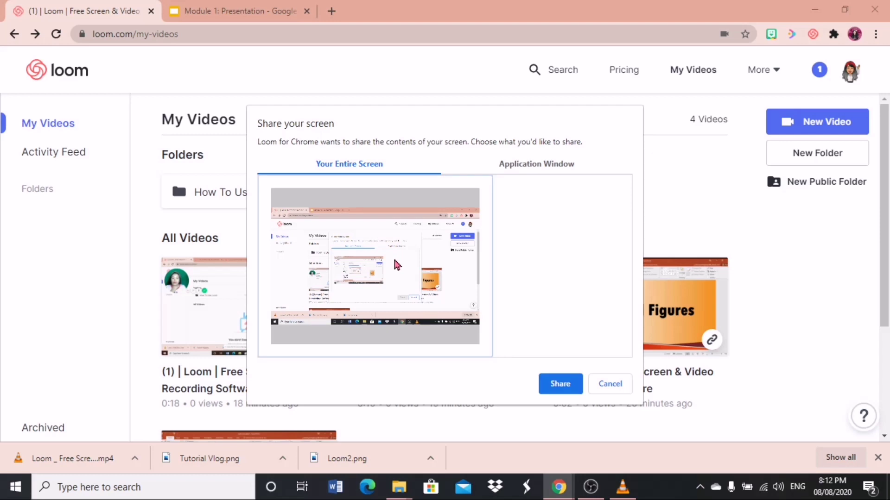
{"action": "left_click", "coordinate": [559, 384]}
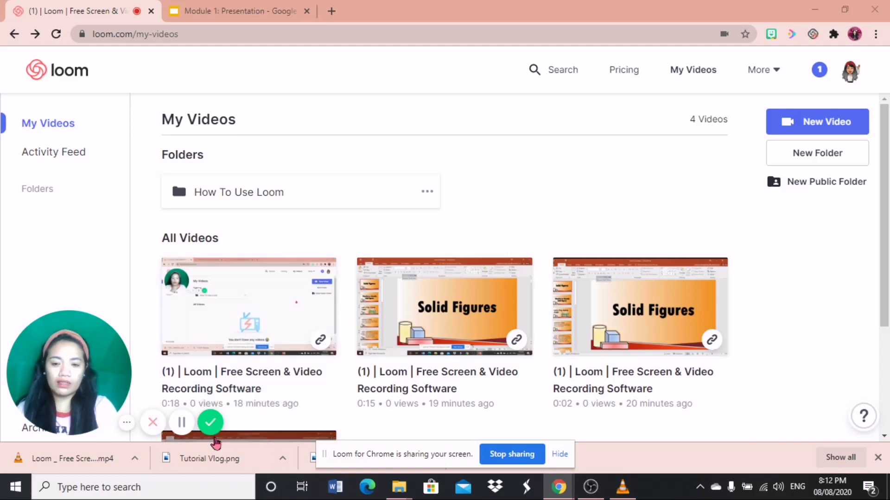
Move the camera bubble slightly and finish the recording.
{"action": "mouse_move", "coordinate": [84, 367]}
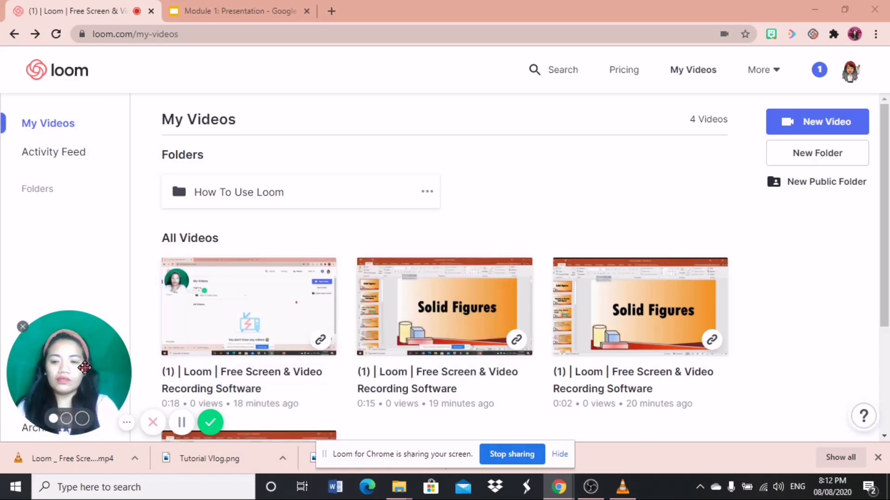
{"action": "left_click_drag", "start_coordinate": [83, 367], "coordinate": [59, 379]}
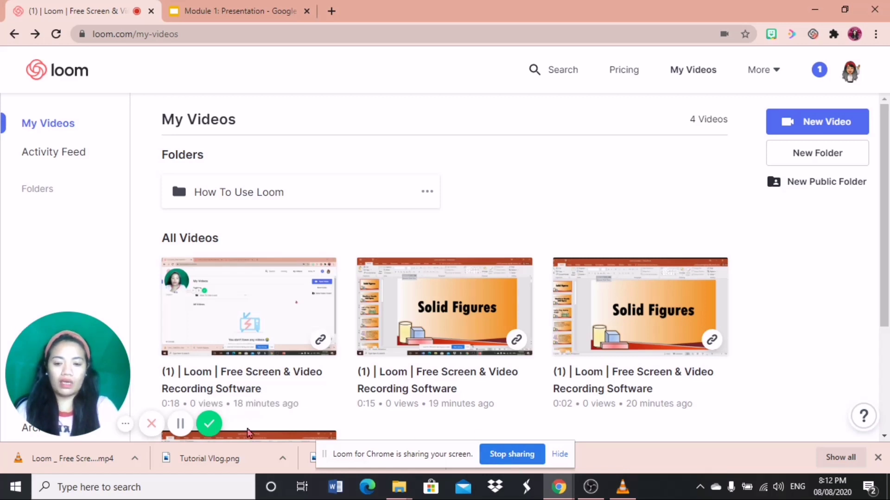
{"action": "left_click", "coordinate": [209, 423]}
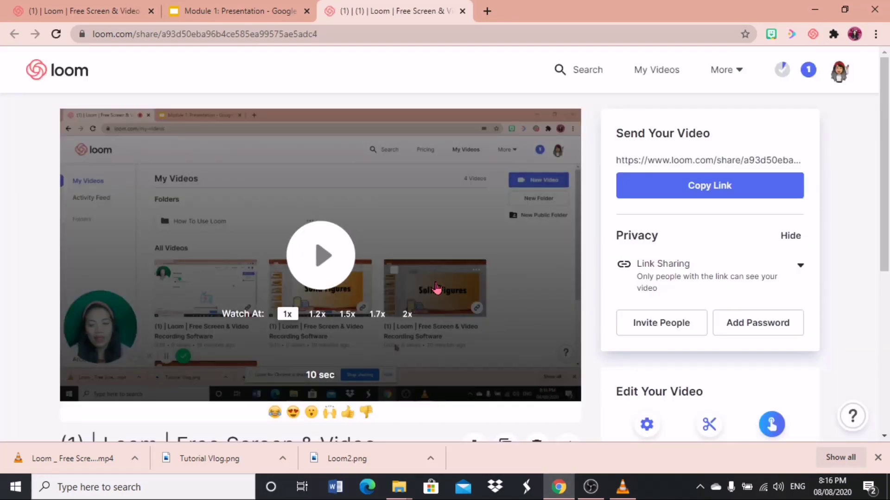
Trim the new recording by removing the segment from about 0:04.5 to 0:05.3.
{"action": "scroll", "coordinate": [885, 164], "scroll_direction": "down", "scroll_amount": 1}
{"action": "left_click_drag", "start_coordinate": [884, 165], "coordinate": [885, 171]}
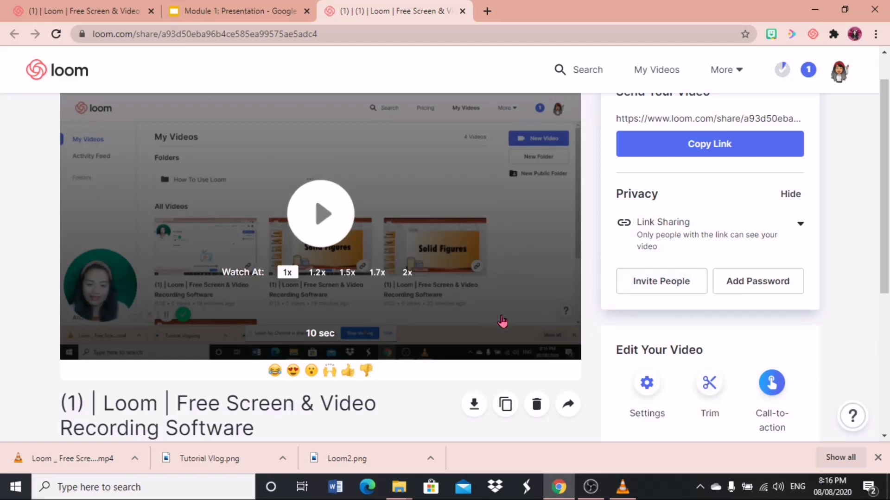
{"action": "left_click", "coordinate": [709, 385]}
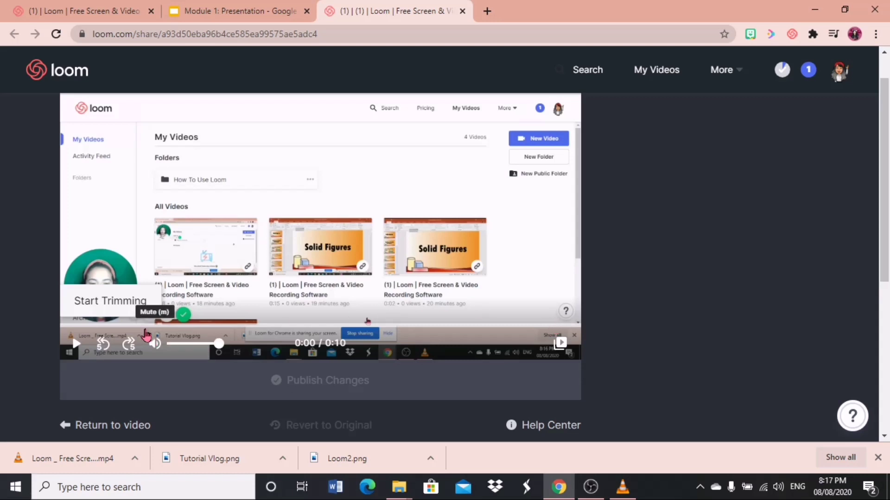
{"action": "left_click", "coordinate": [98, 312]}
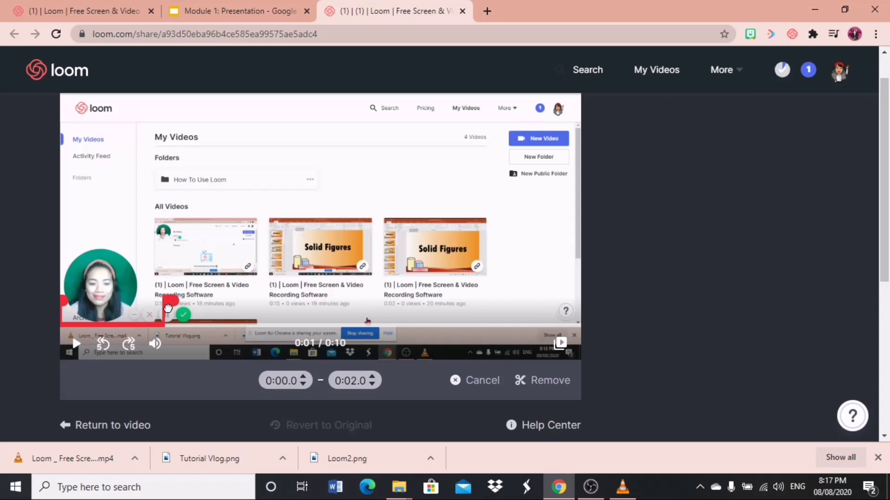
{"action": "left_click_drag", "start_coordinate": [168, 308], "coordinate": [300, 302]}
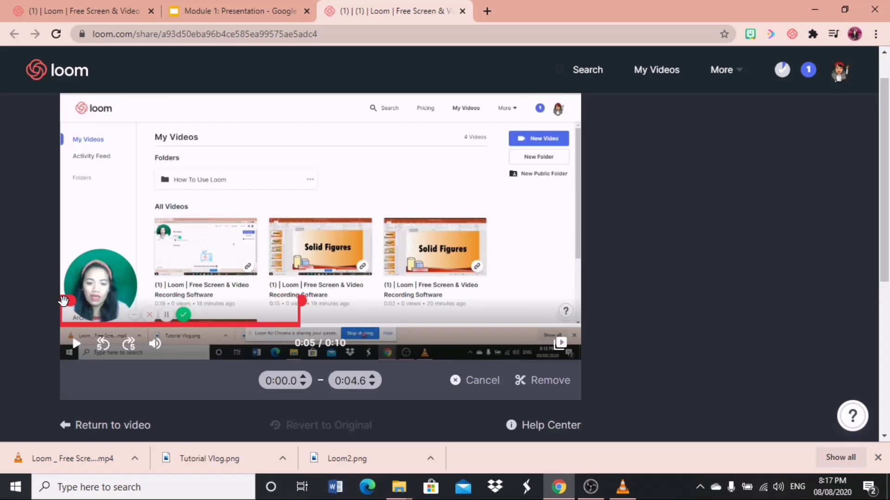
{"action": "left_click_drag", "start_coordinate": [68, 306], "coordinate": [345, 301]}
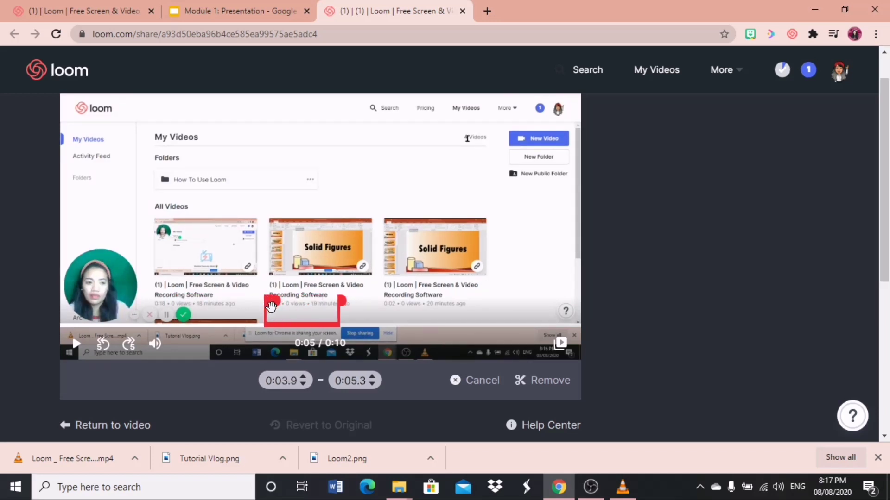
{"action": "left_click_drag", "start_coordinate": [271, 305], "coordinate": [294, 308]}
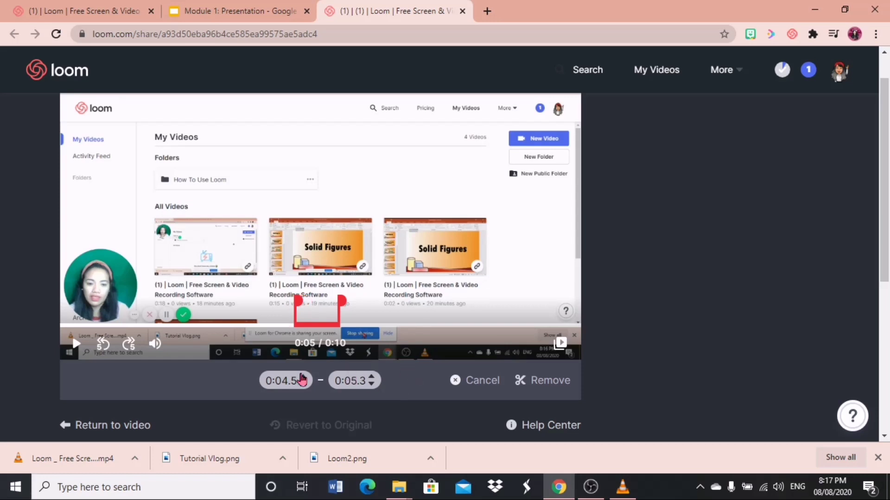
{"action": "left_click", "coordinate": [543, 384]}
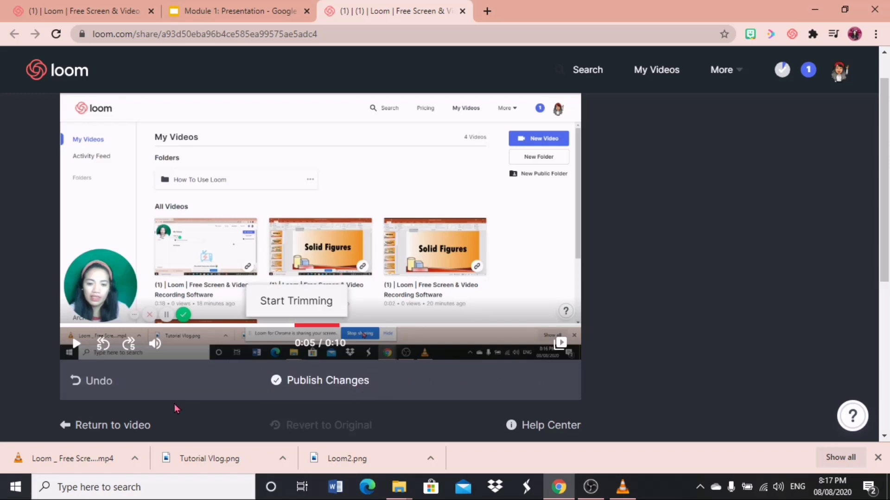
Return from the trim editor to the video and publish the changes instead of discarding them.
{"action": "scroll", "coordinate": [881, 284], "scroll_direction": "down", "scroll_amount": 2}
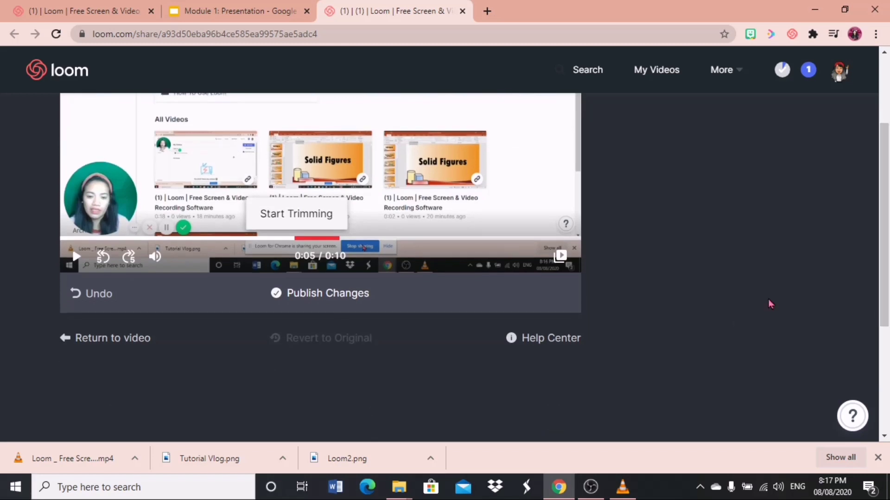
{"action": "left_click", "coordinate": [96, 348]}
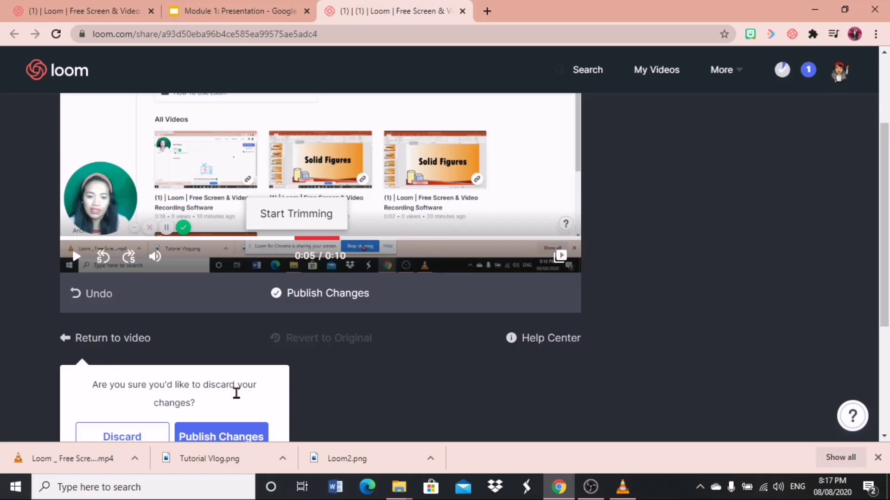
{"action": "left_click", "coordinate": [222, 436]}
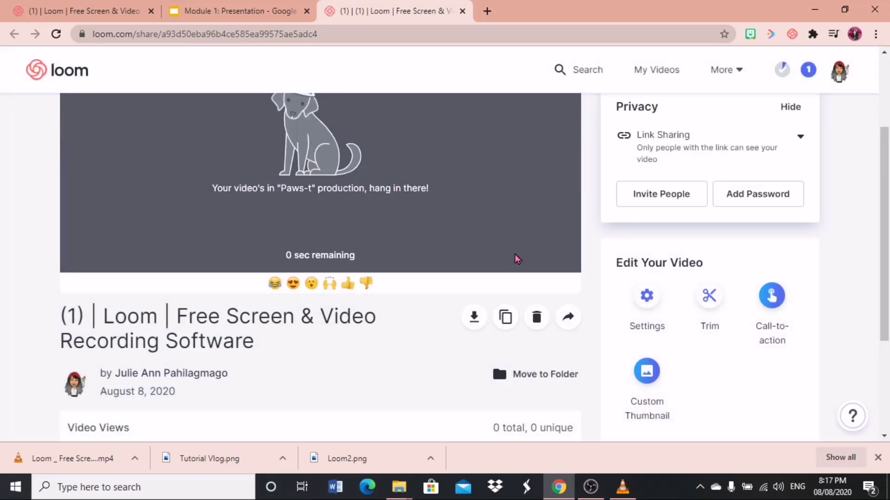
Play the trimmed video past the cut to check it and pause playback.
{"action": "scroll", "coordinate": [886, 170], "scroll_direction": "up", "scroll_amount": 2}
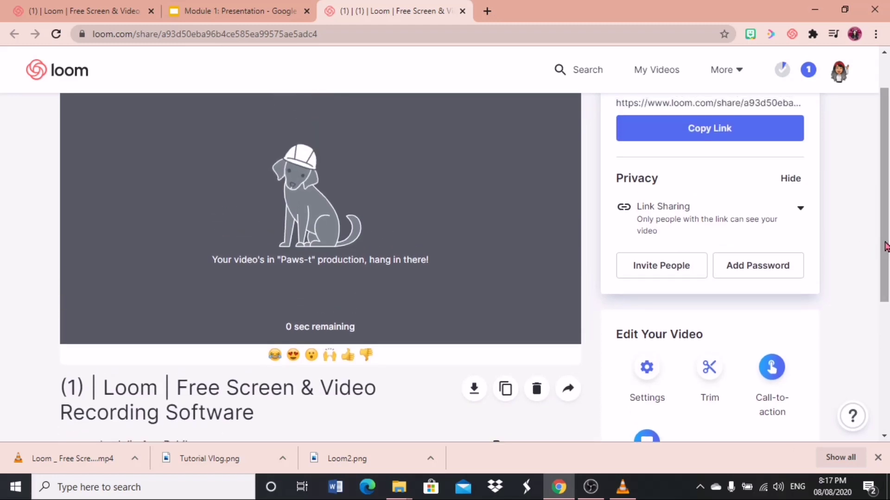
{"action": "left_click_drag", "start_coordinate": [885, 245], "coordinate": [887, 211]}
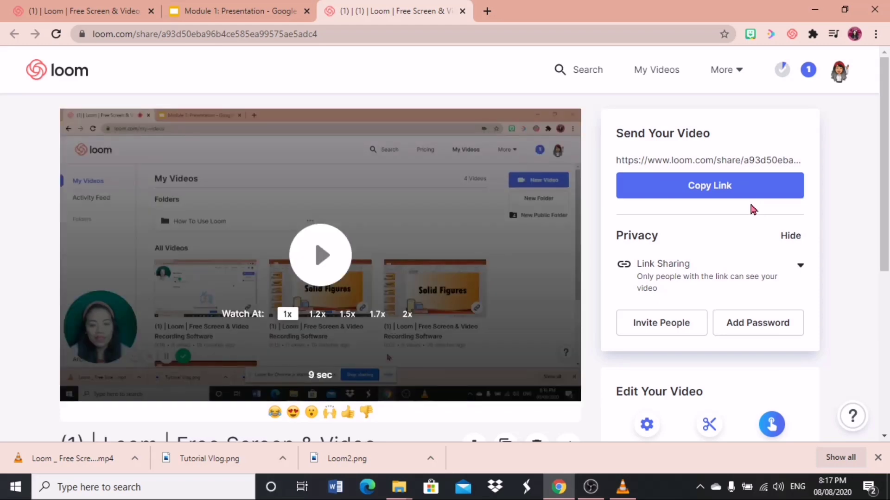
{"action": "left_click", "coordinate": [351, 266]}
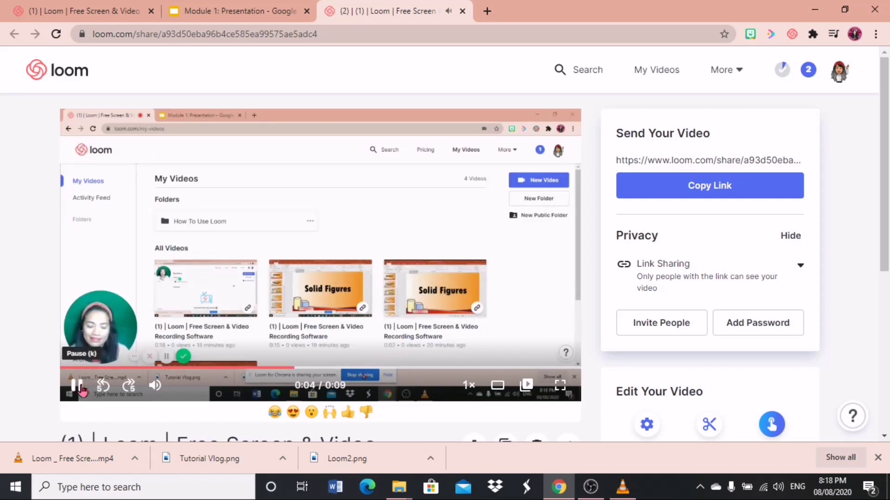
{"action": "left_click", "coordinate": [78, 386]}
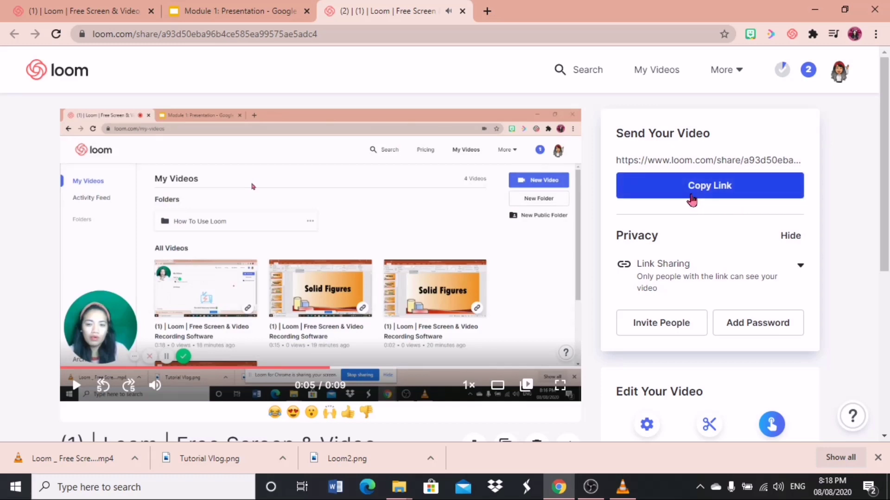